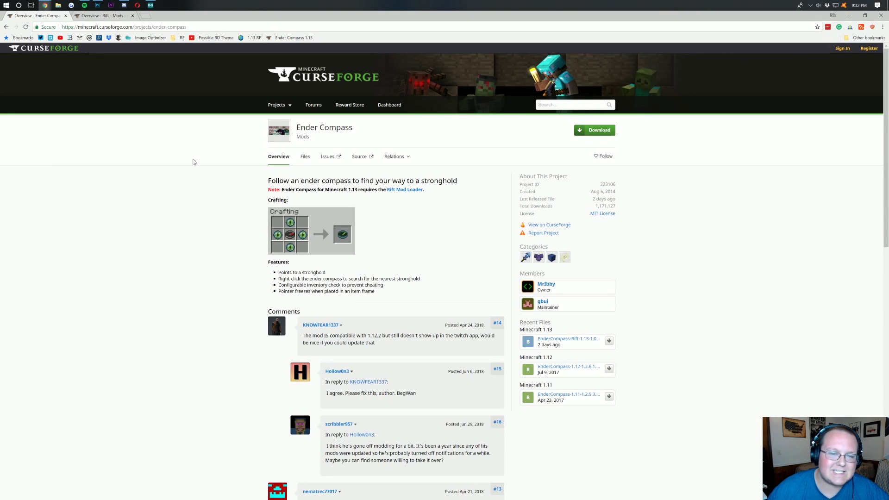
Step: Review the Rift mod loader's project page, then return to the Ender Compass project page
left_click_drag(353, 128, 299, 133)
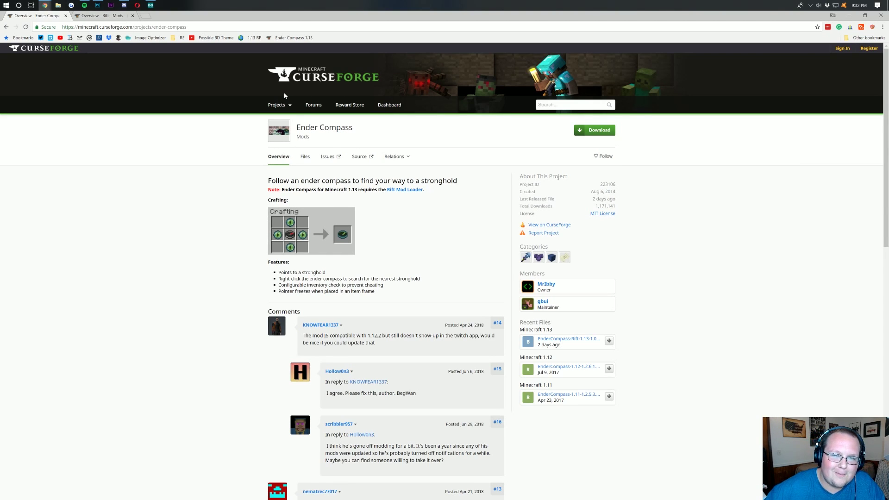
left_click(102, 15)
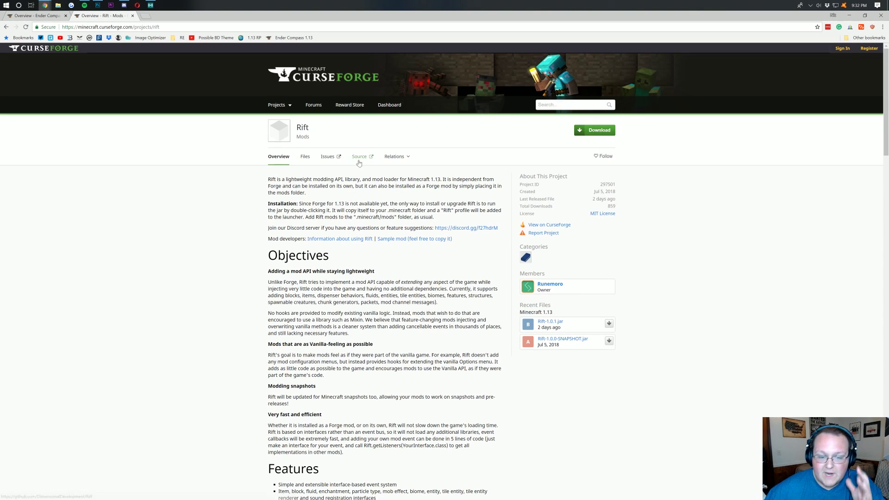
left_click(28, 17)
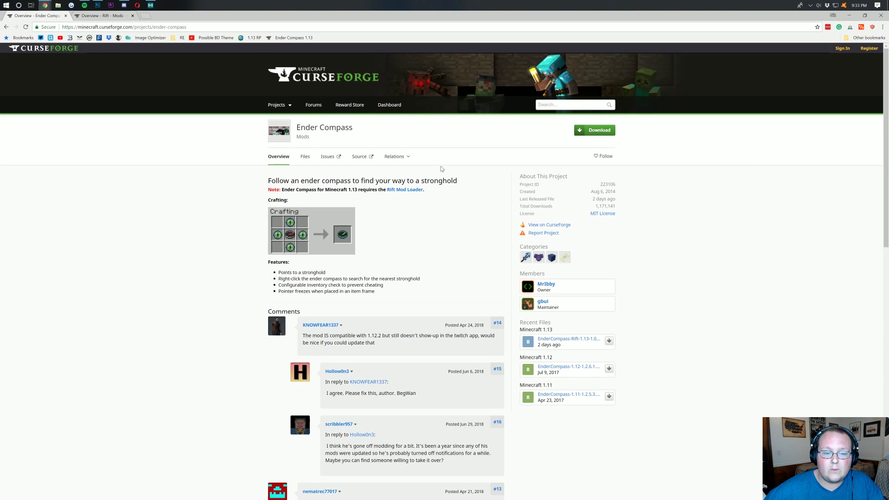
Step: Download EnderCompass-Rift-1.13-1.0.jar from the Ender Compass file list and keep the file
left_click(302, 159)
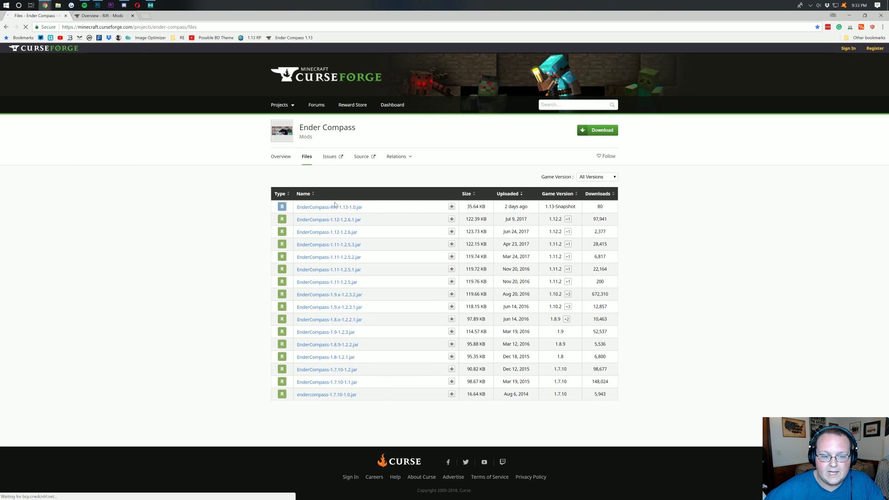
left_click(452, 207)
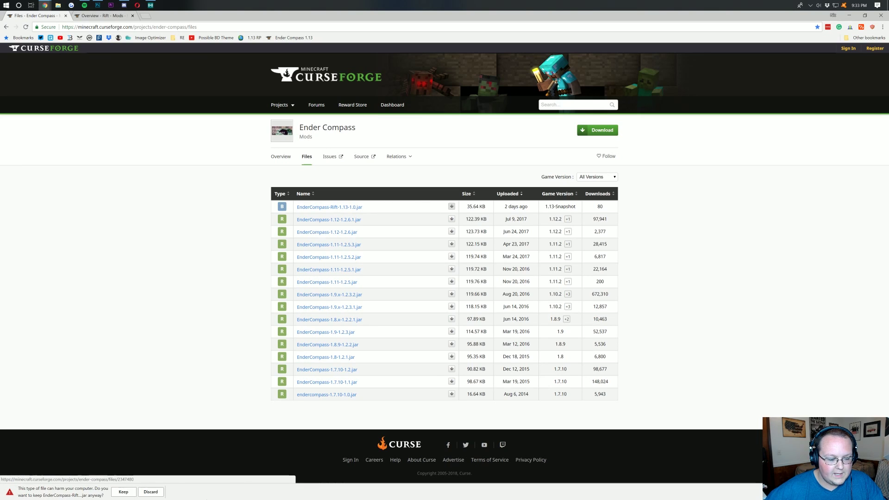
left_click(123, 492)
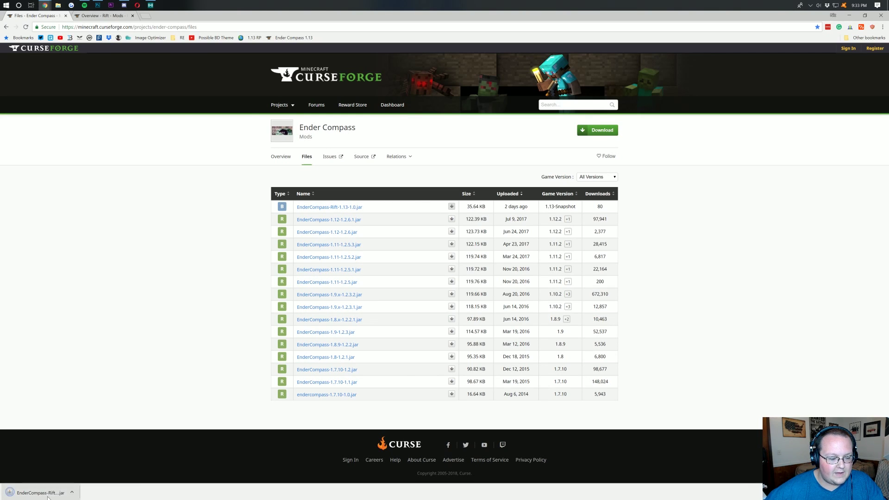
Step: Download Rift-1.0.1.jar from the Rift project's file list and keep the file
left_click(100, 16)
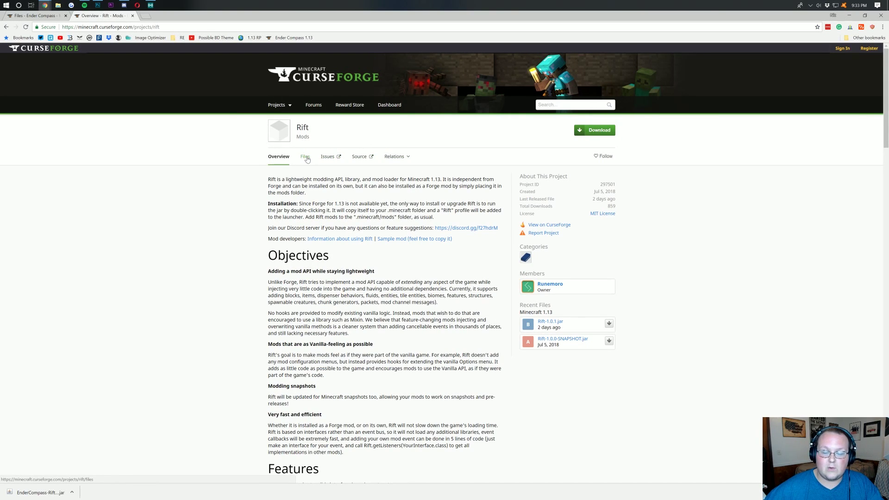
left_click(306, 158)
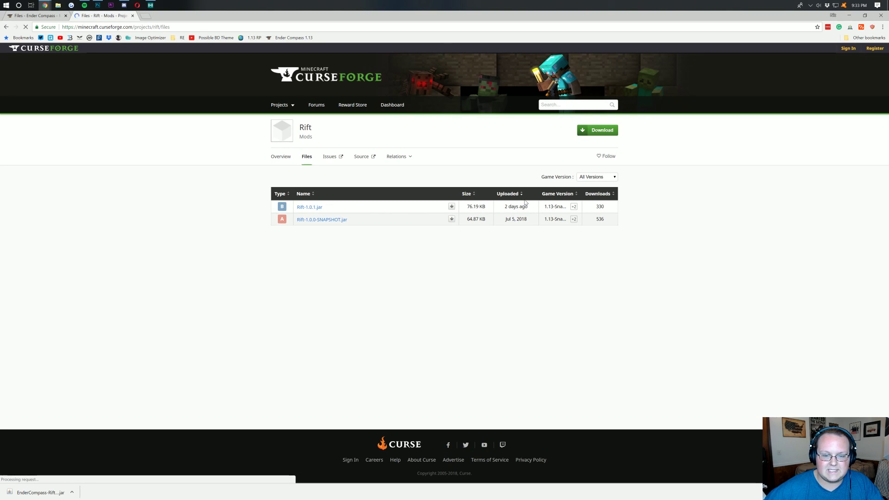
left_click(452, 207)
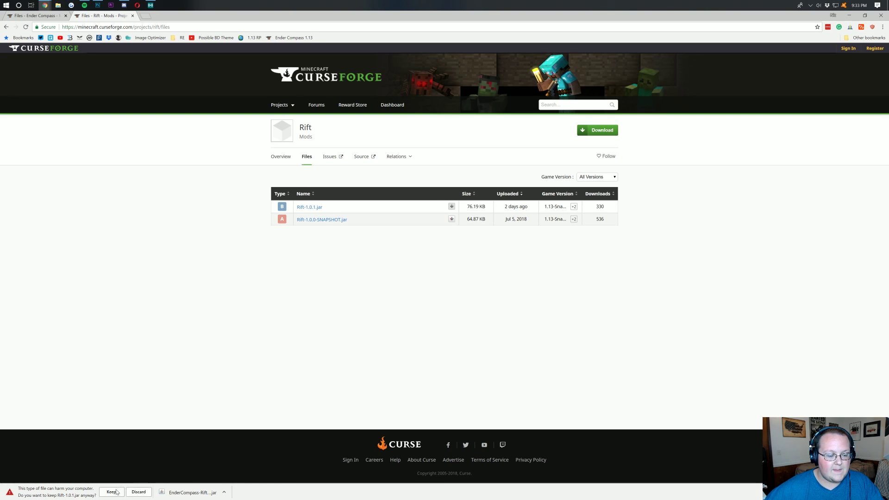
left_click(111, 492)
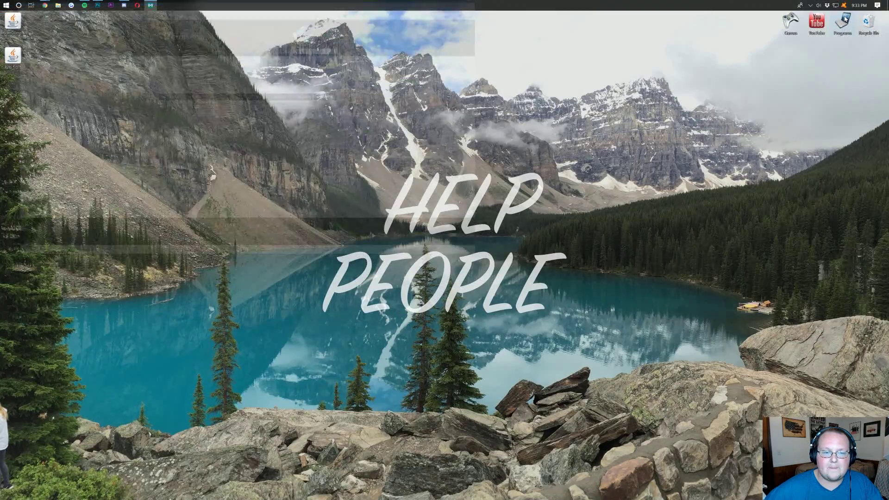
Step: Minimise the browser and place the downloaded Rift and Ender Compass jar files apart in the upper middle of the desktop
left_click(848, 15)
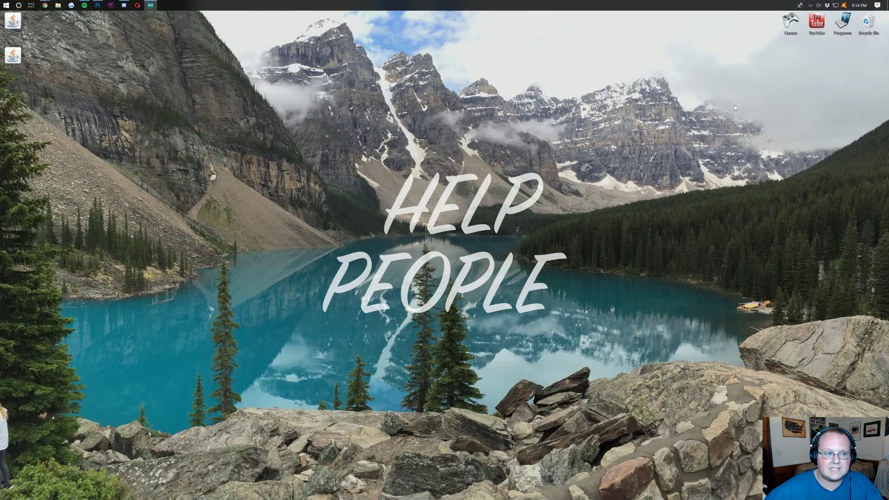
left_click_drag(339, 148, 126, 251)
left_click_drag(90, 123, 350, 129)
left_click(493, 121)
left_click_drag(452, 145, 518, 145)
Step: Install Rift by opening its jar file with Java(TM) Platform SE binary and dismiss the installer's completion message
left_click(349, 127)
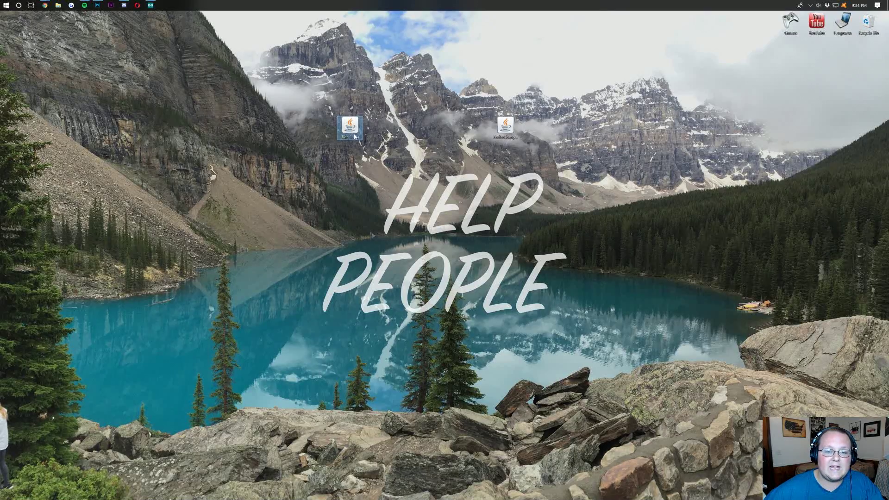
right_click(349, 128)
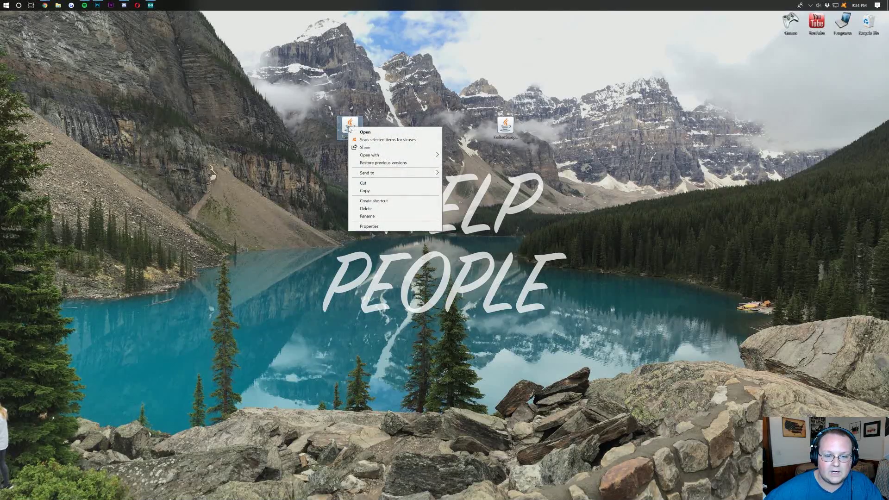
mouse_move(373, 156)
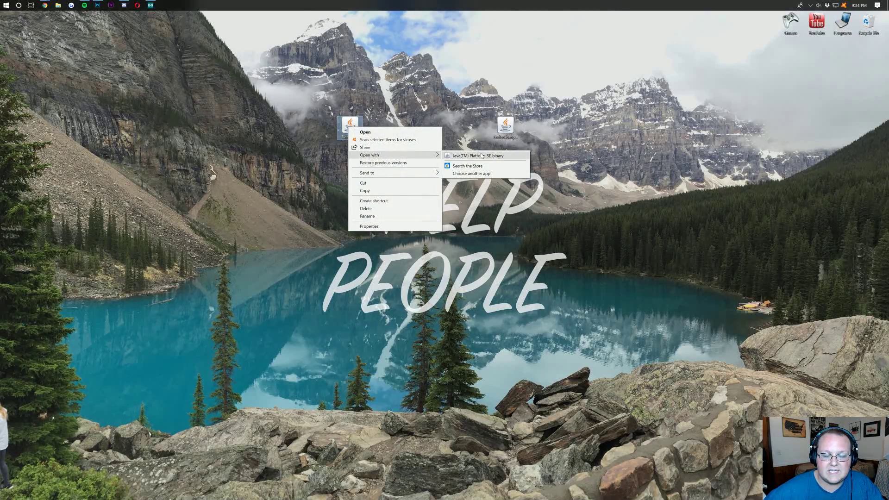
left_click(482, 156)
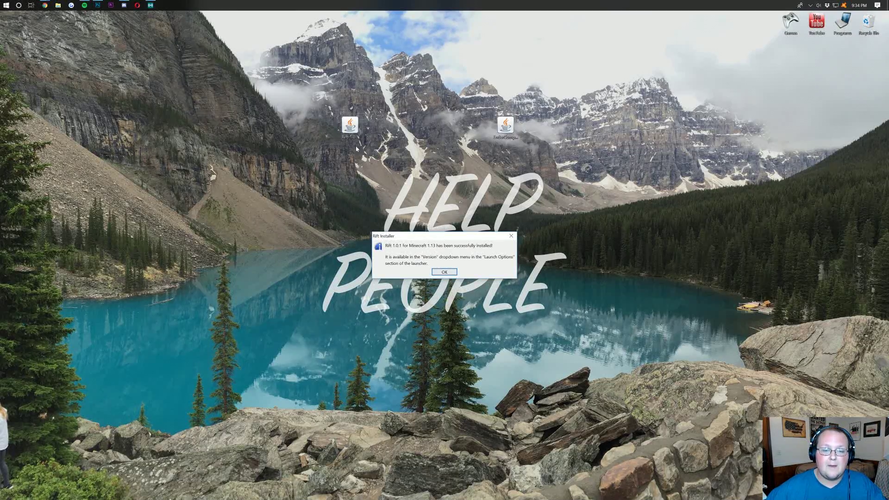
left_click_drag(408, 241, 398, 153)
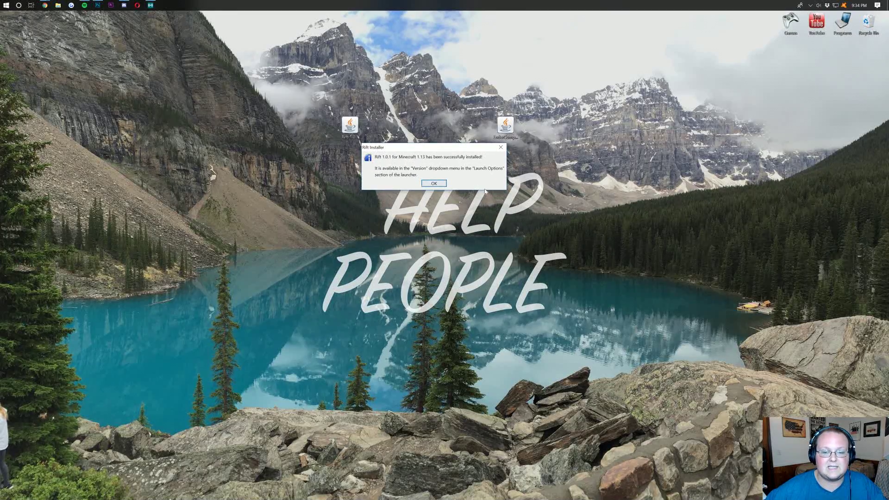
left_click(434, 183)
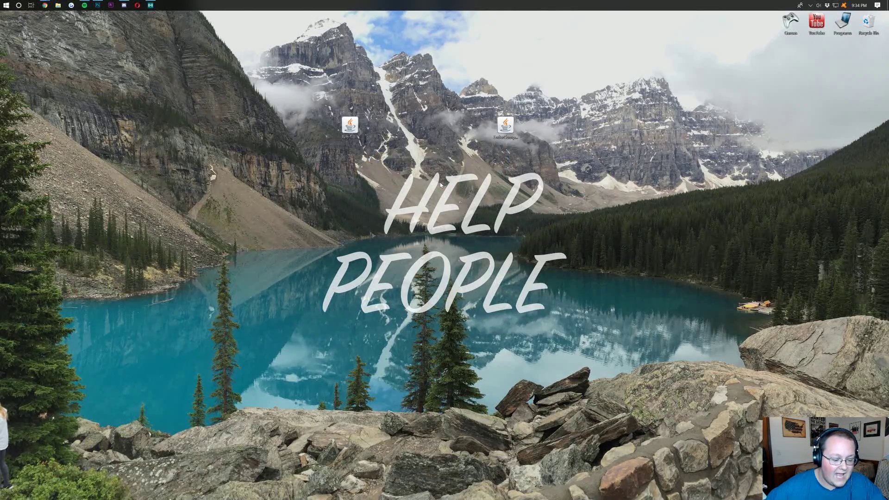
Step: Open the %appdata% location through the Run dialog and go into the .minecraft folder
key("super+r")
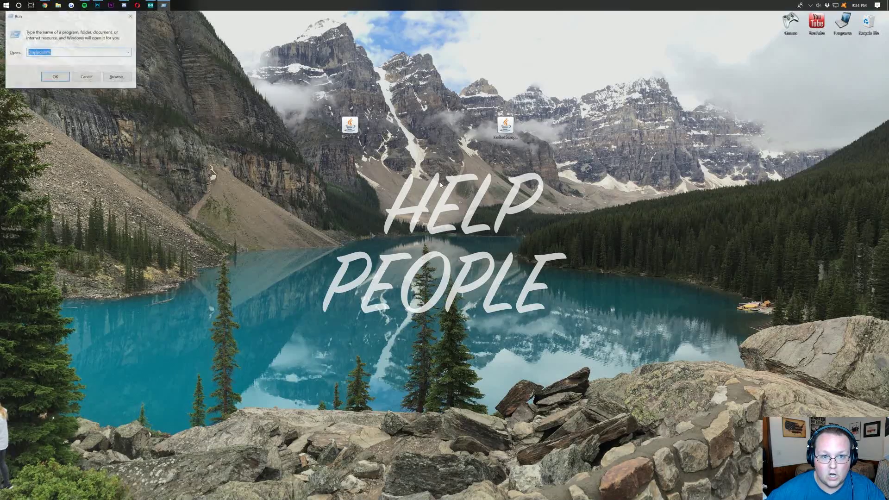
type("%")
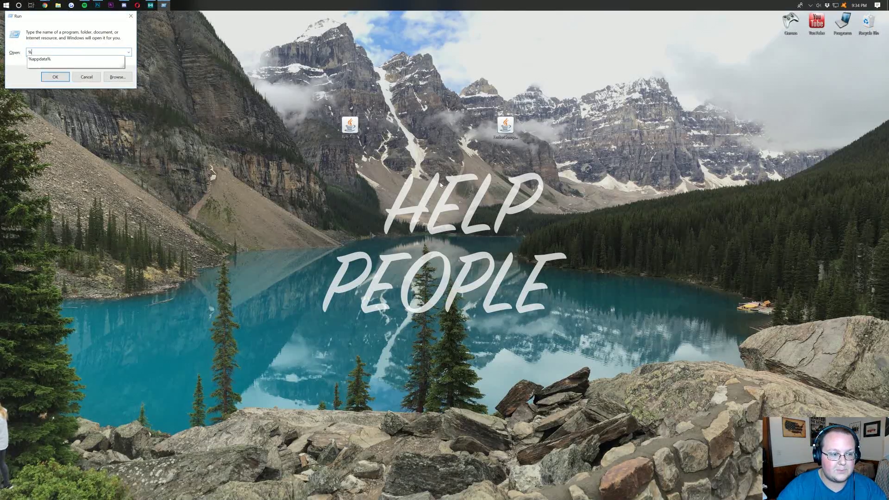
type("appdata%")
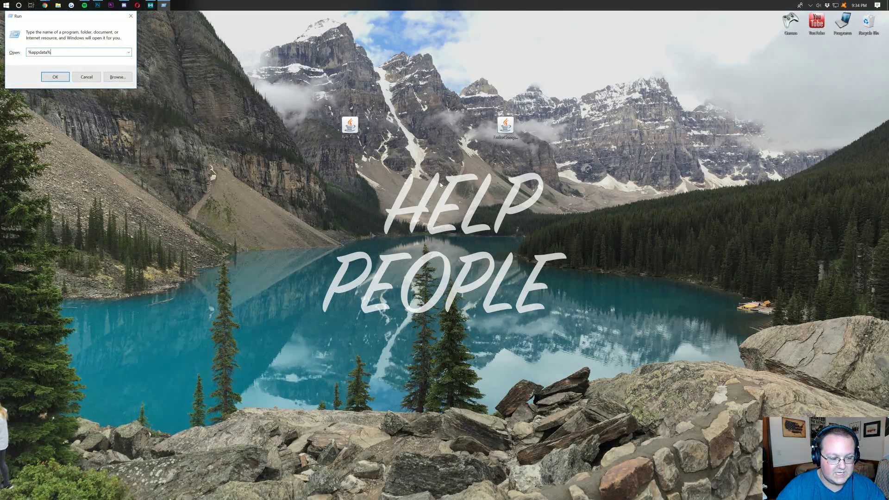
key("Return")
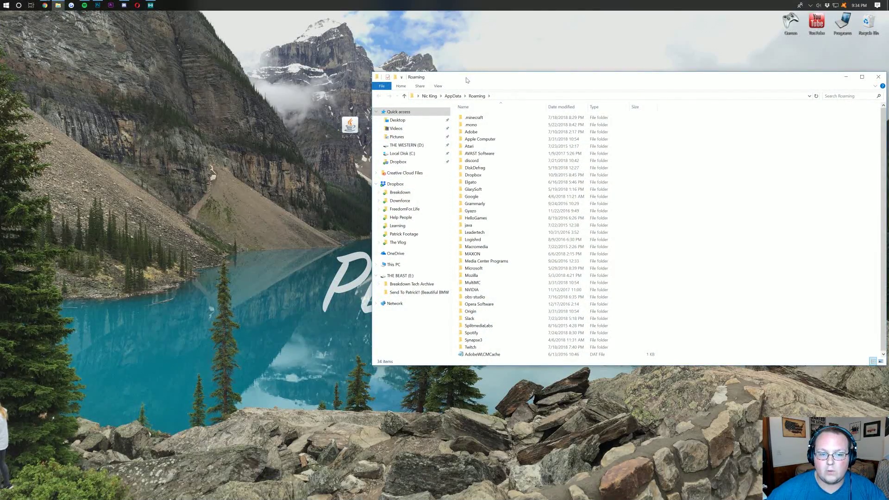
left_click_drag(466, 80, 283, 135)
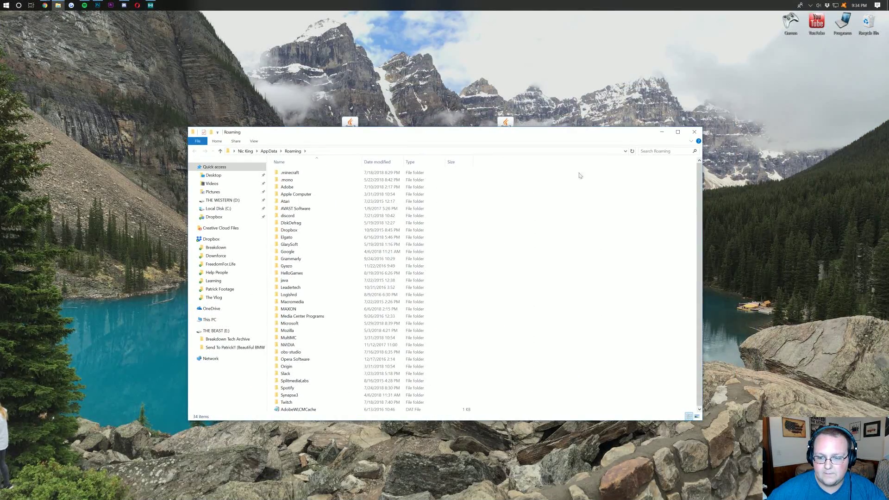
double_click(345, 173)
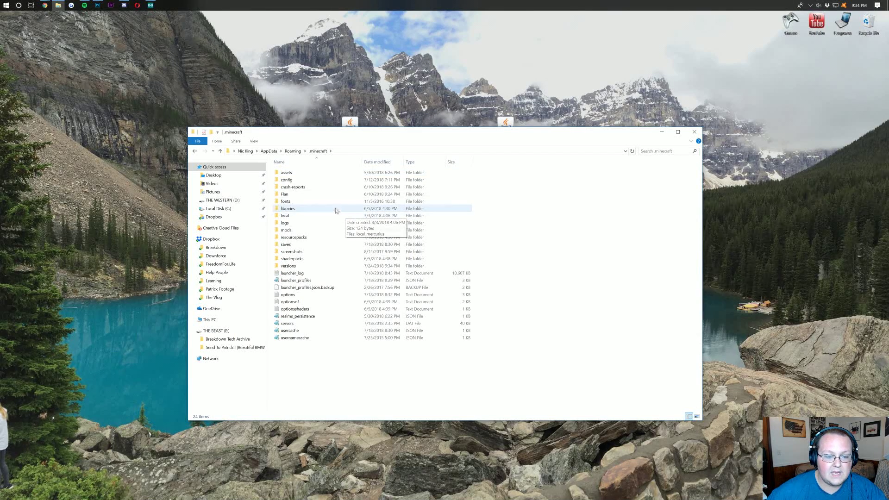
Step: Delete the existing mods folder from .minecraft and create a new empty folder named mods
left_click(311, 230)
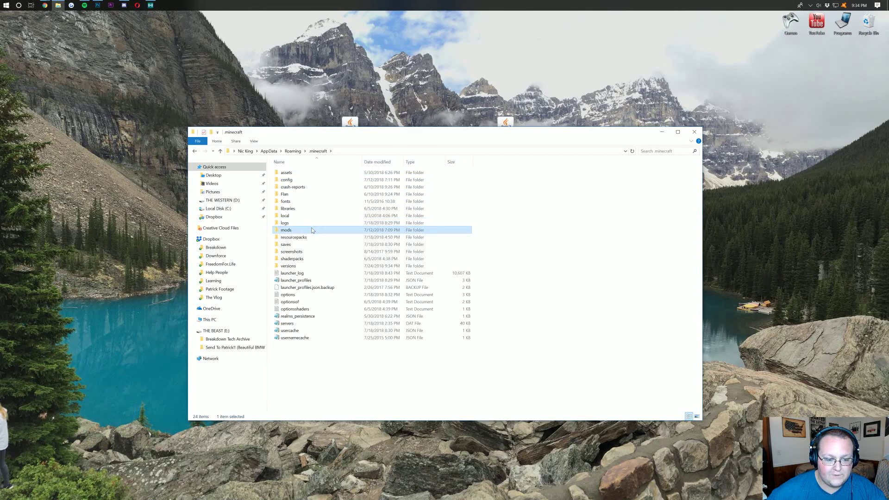
left_click_drag(311, 230, 868, 23)
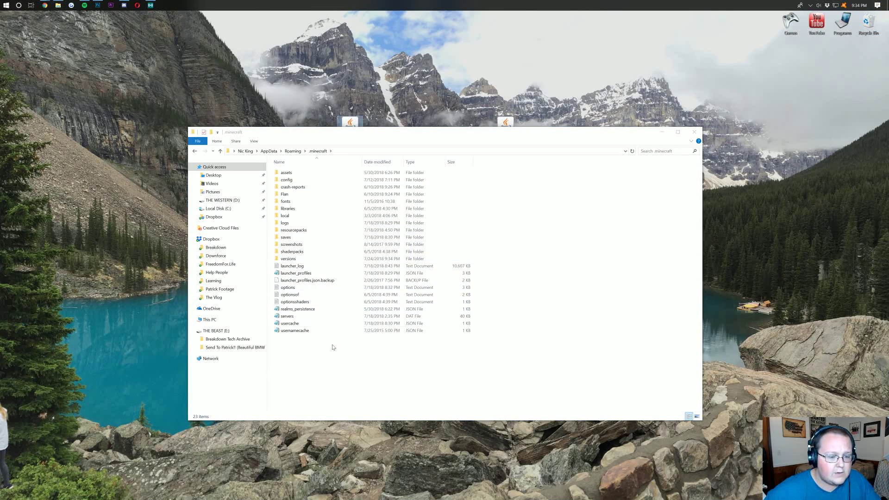
right_click(319, 350)
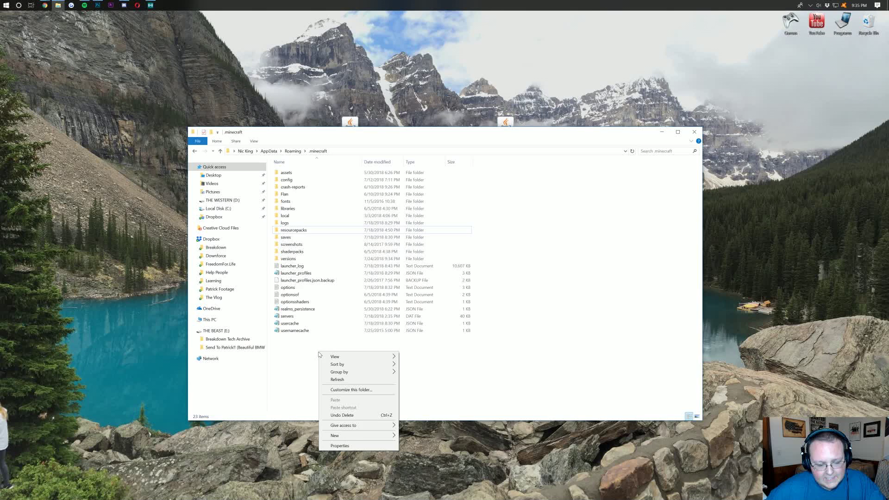
mouse_move(359, 438)
left_click(426, 434)
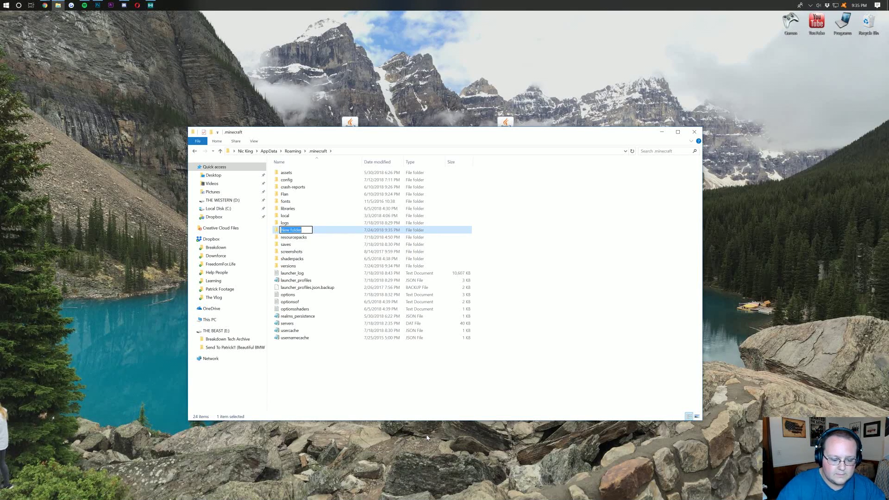
type("mods")
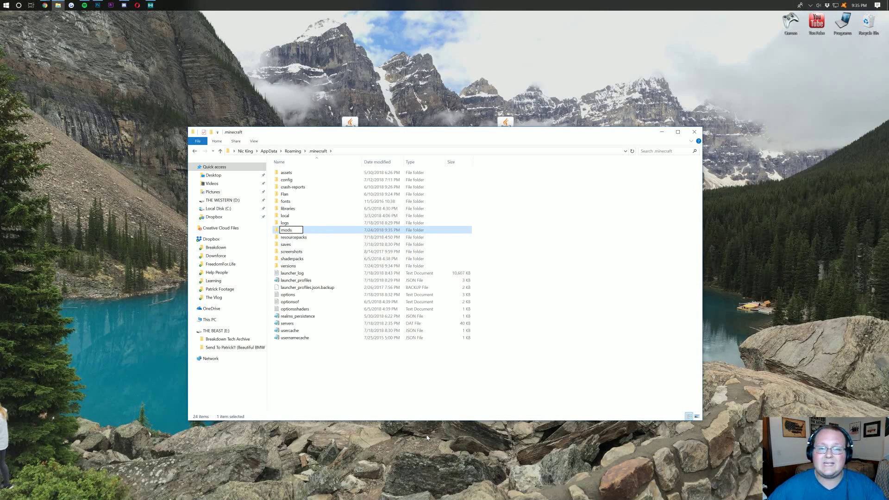
left_click(362, 378)
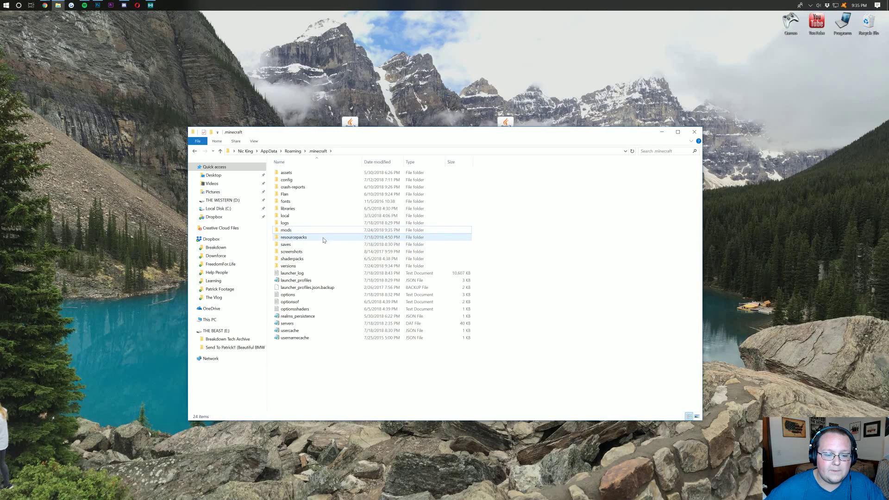
Step: Open the new mods folder and copy the Ender Compass jar file from the desktop into it
double_click(321, 230)
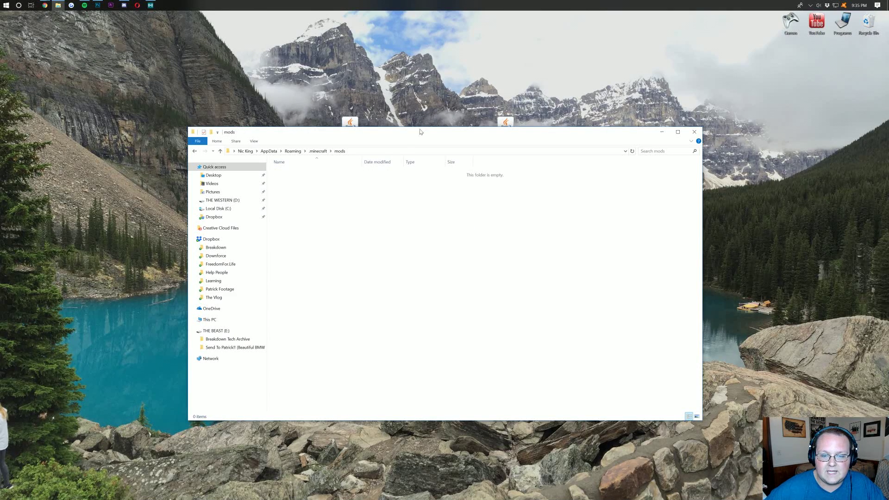
left_click_drag(420, 132, 423, 172)
left_click(500, 128)
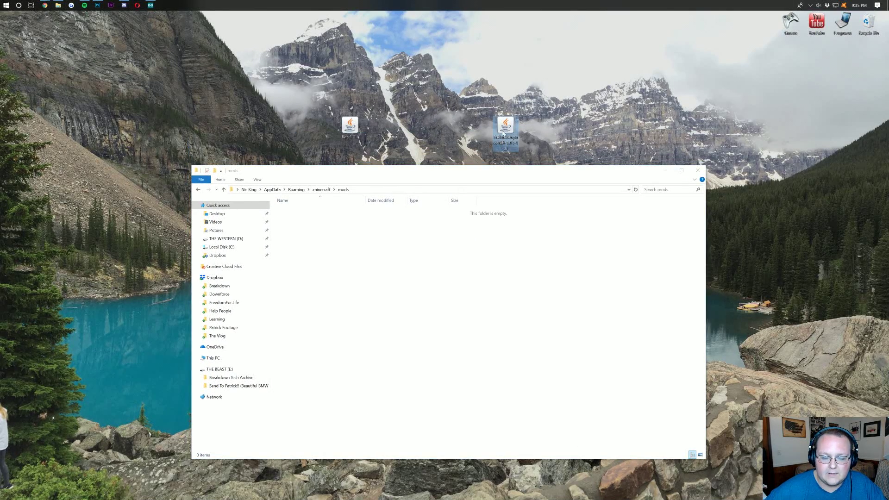
left_click_drag(503, 133, 348, 252)
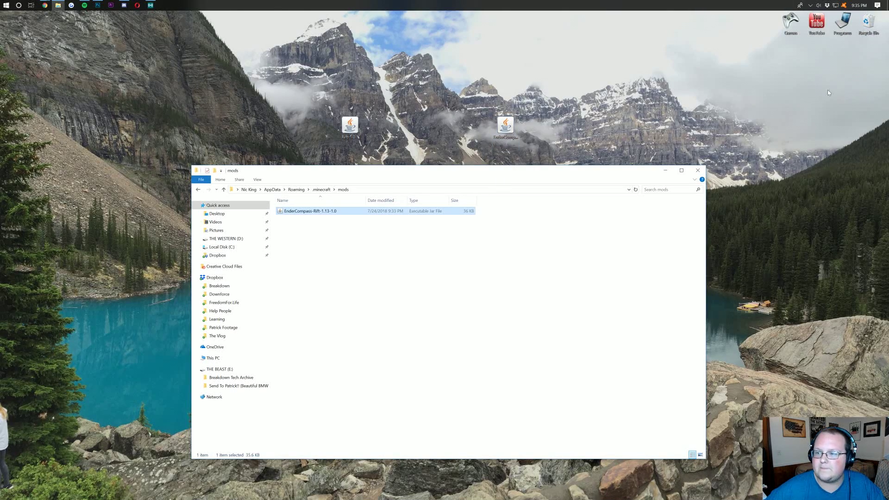
Step: Open the Games folder on the desktop and start the Minecraft launcher from it
double_click(790, 23)
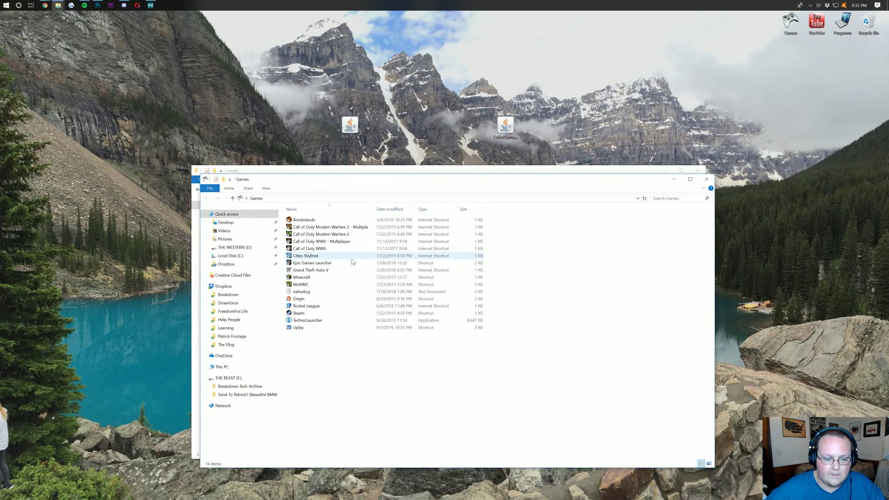
left_click(320, 284)
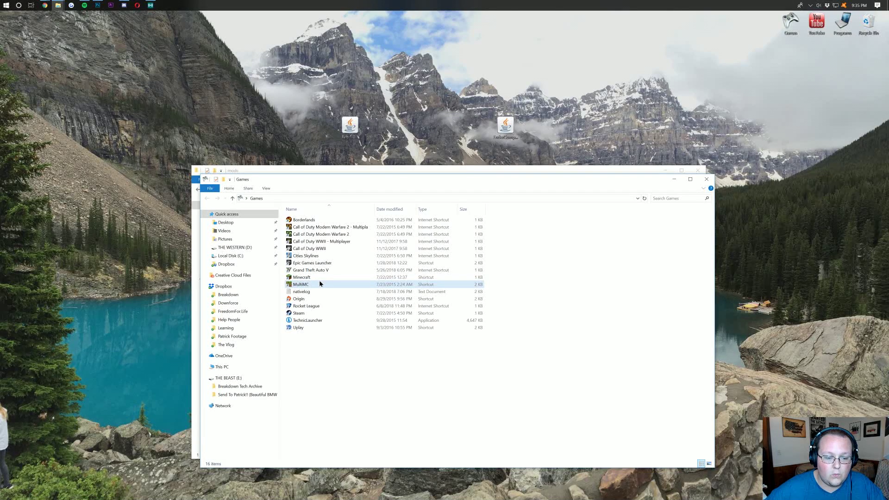
double_click(323, 278)
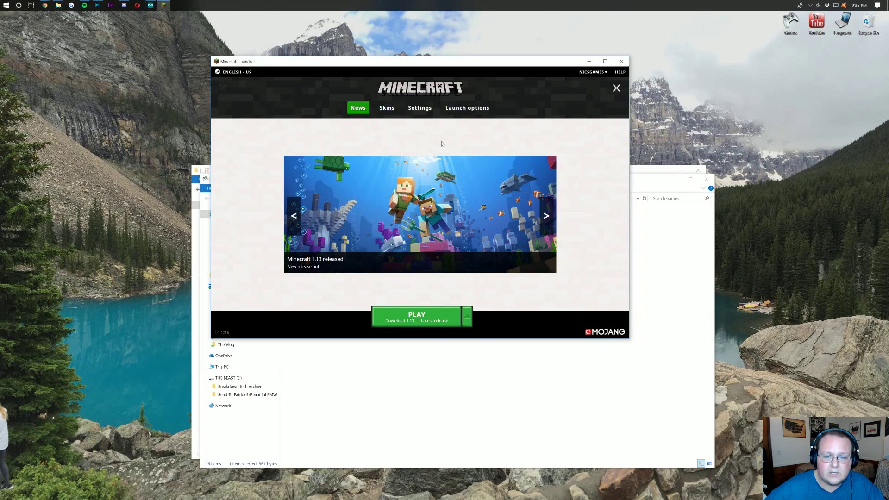
Step: Add a new launch configuration in the Minecraft launcher and name it Rift Mod Loader
left_click(455, 109)
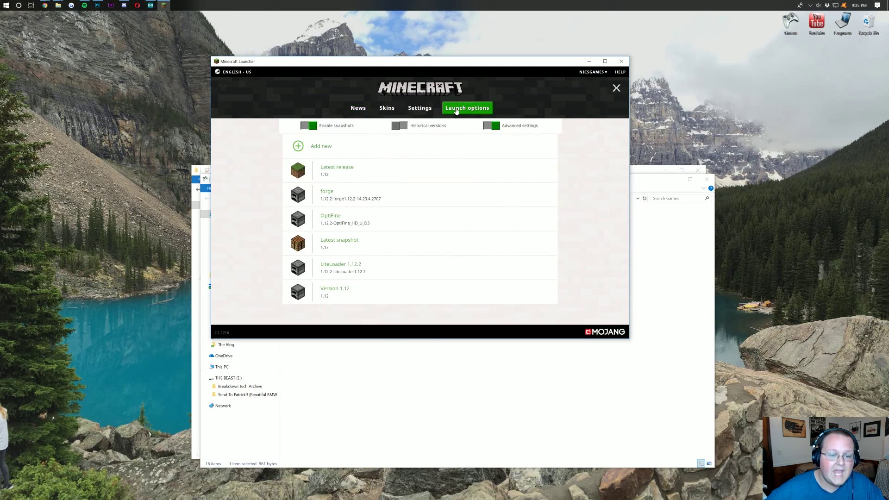
left_click(322, 146)
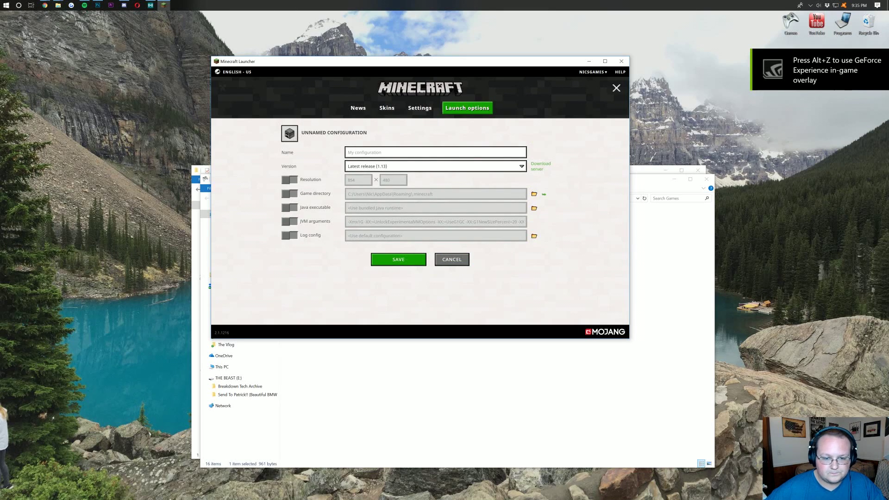
type("Rift")
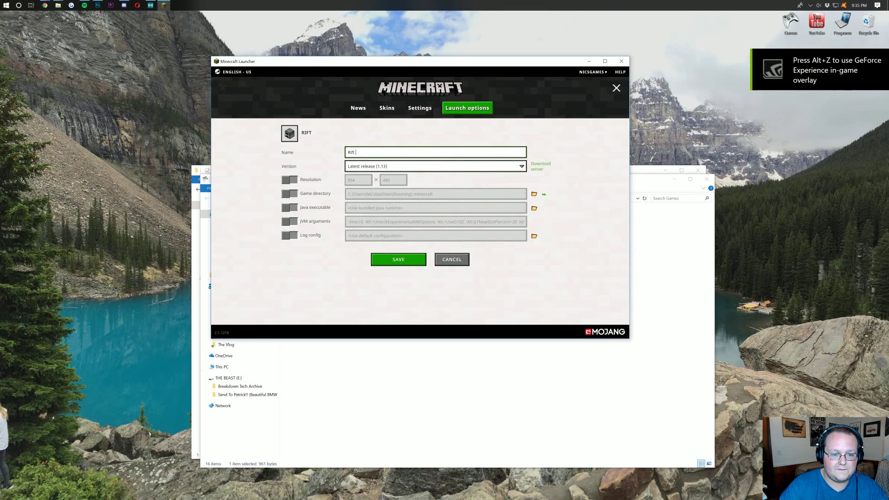
type(" Mod Load")
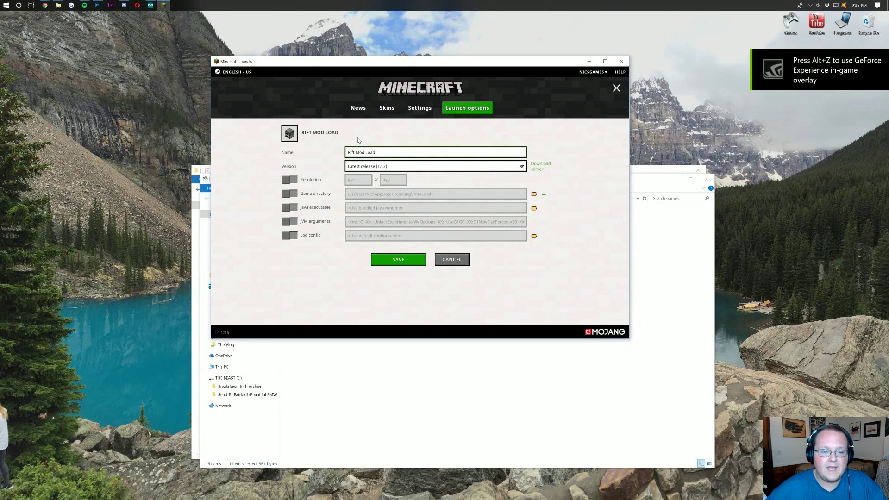
type("er")
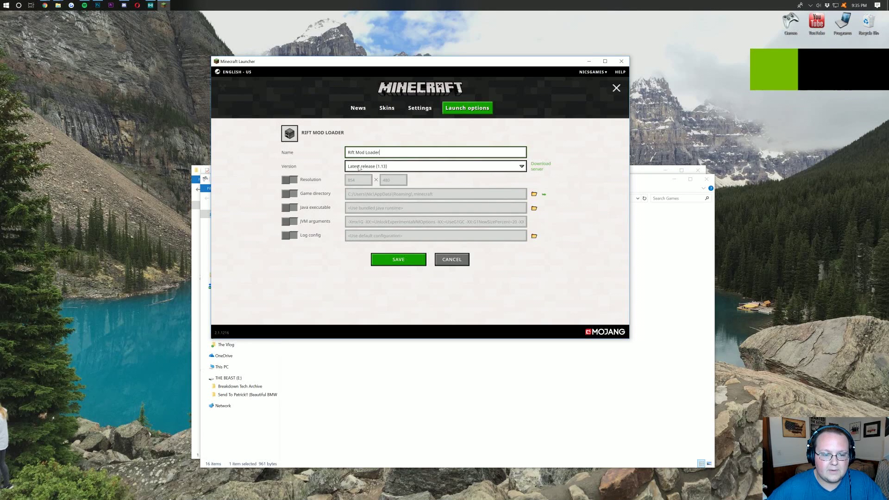
Step: Set the configuration's version to release 1.13-rift-1.0.1 and save it
left_click(383, 167)
scroll(388, 189, "down", 3)
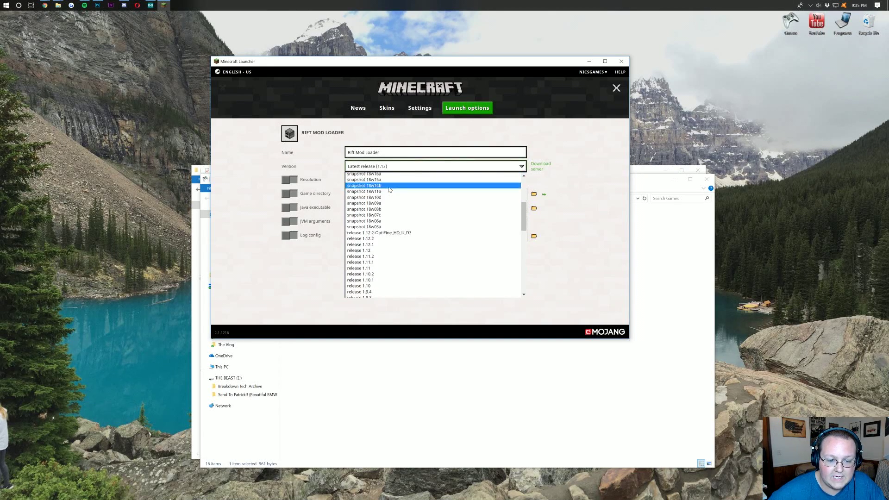
scroll(389, 189, "up", 3)
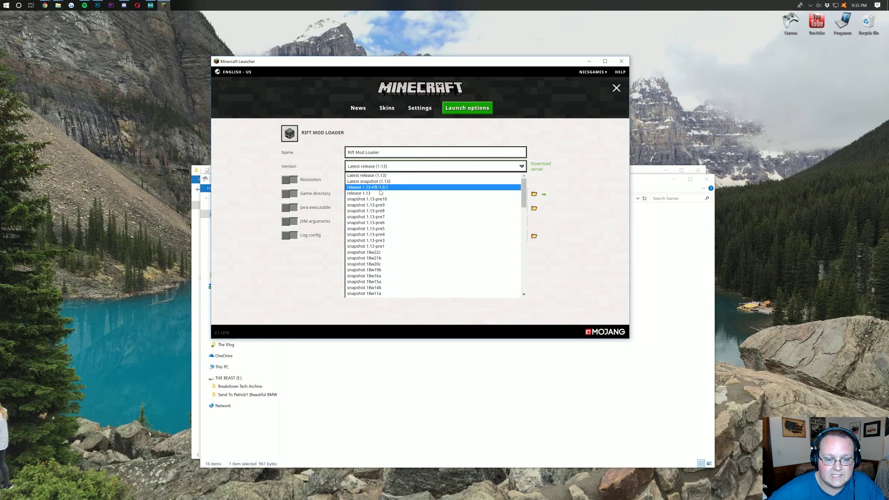
left_click(383, 187)
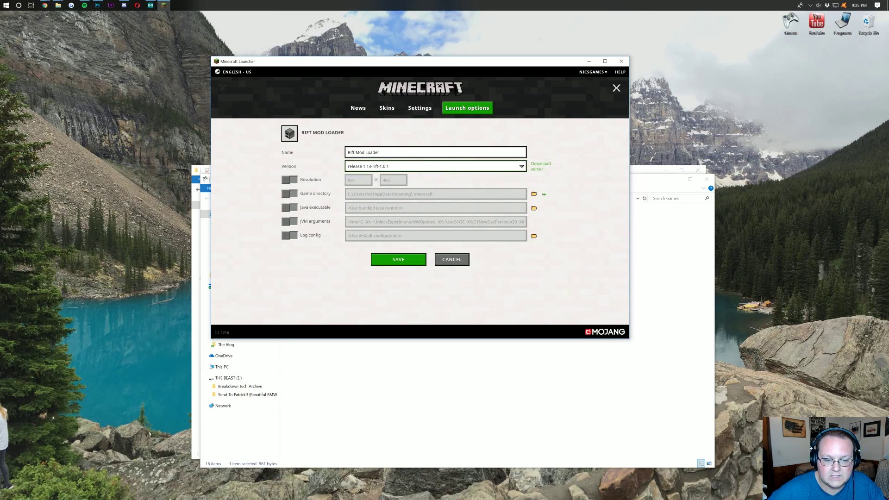
left_click(392, 262)
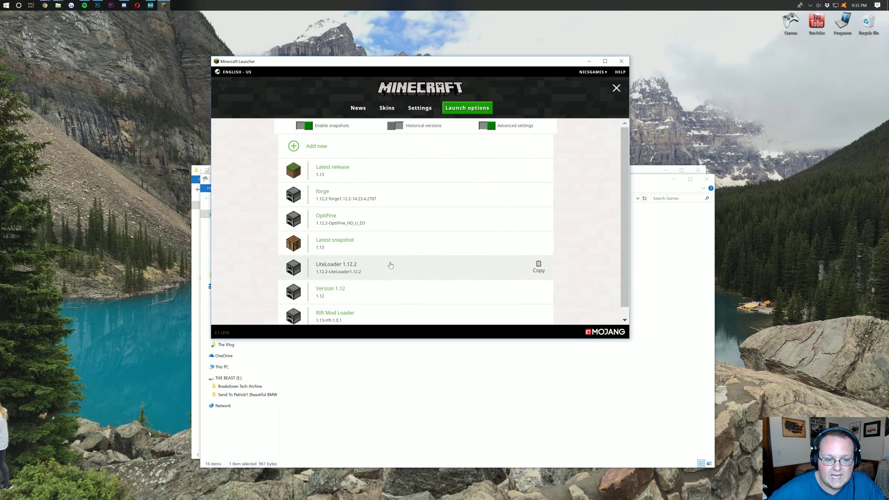
Step: Choose the Rift Mod Loader profile on the launcher's news page and start the game with it
left_click(357, 108)
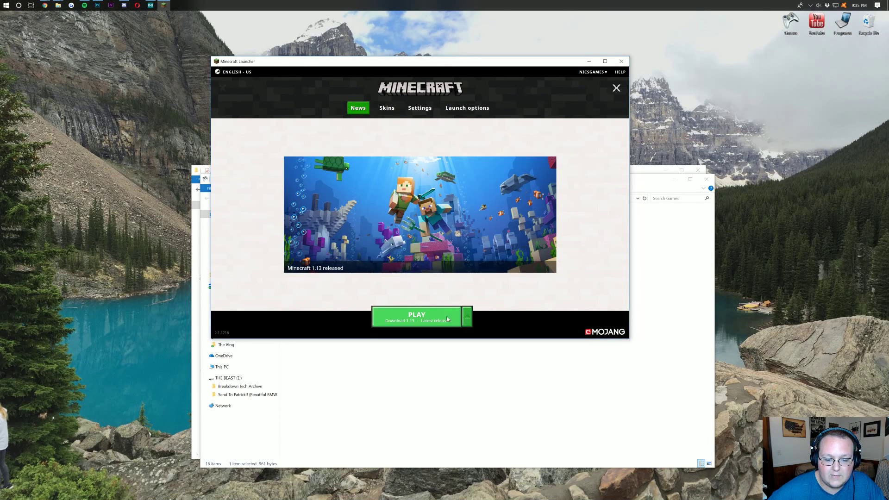
left_click(466, 317)
scroll(452, 249, "down", 2)
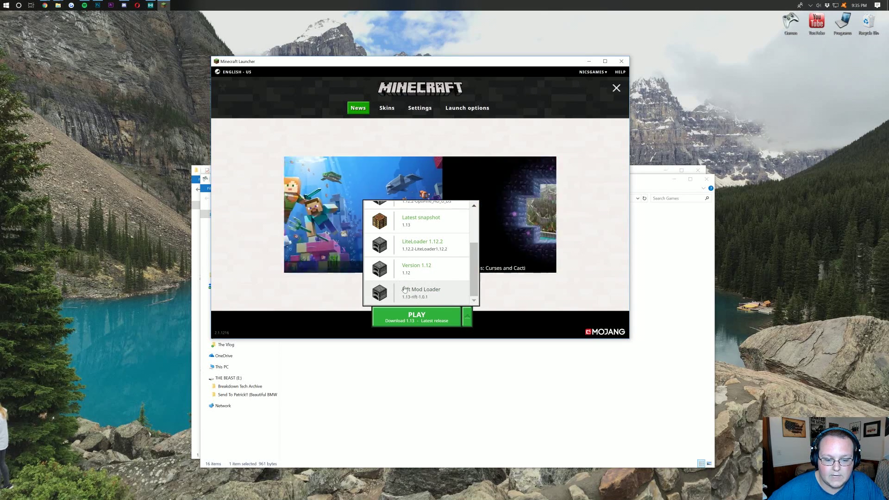
left_click(428, 296)
left_click(408, 314)
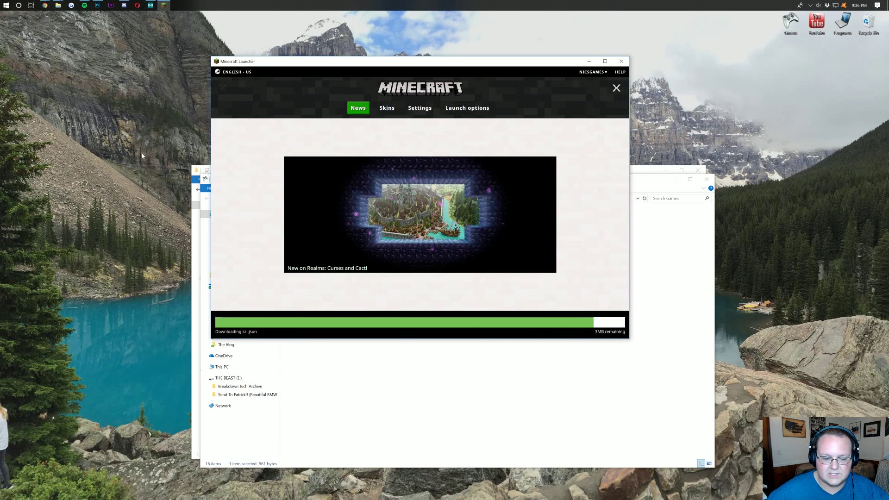
Step: Switch to Chrome, review the crafting recipe and features on the Ender Compass page, and minimize the browser
left_click(57, 37)
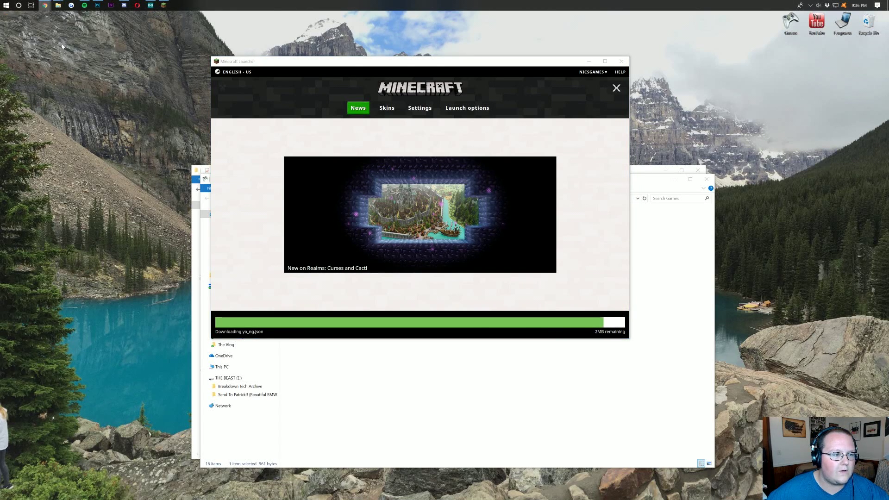
left_click(35, 16)
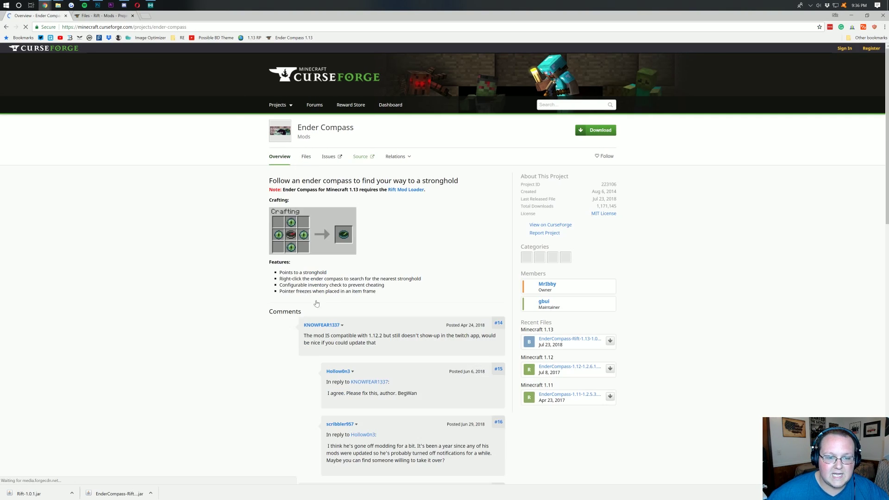
scroll(418, 256, "down", 2)
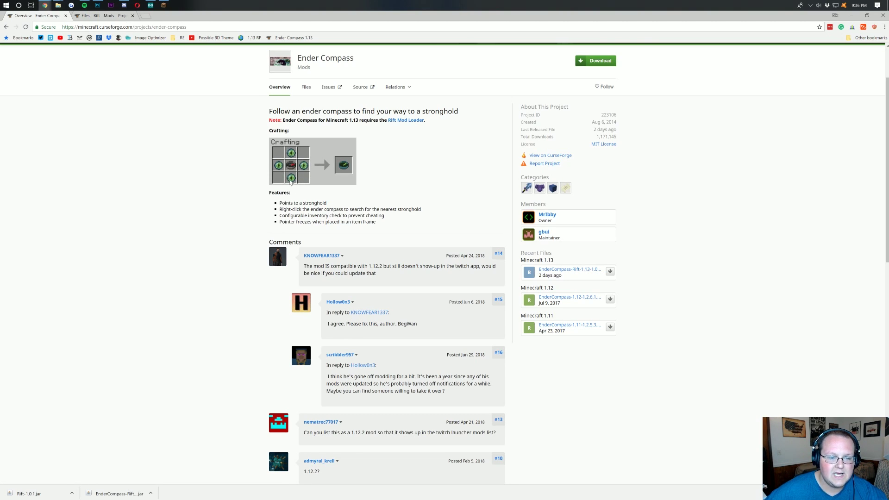
left_click(850, 17)
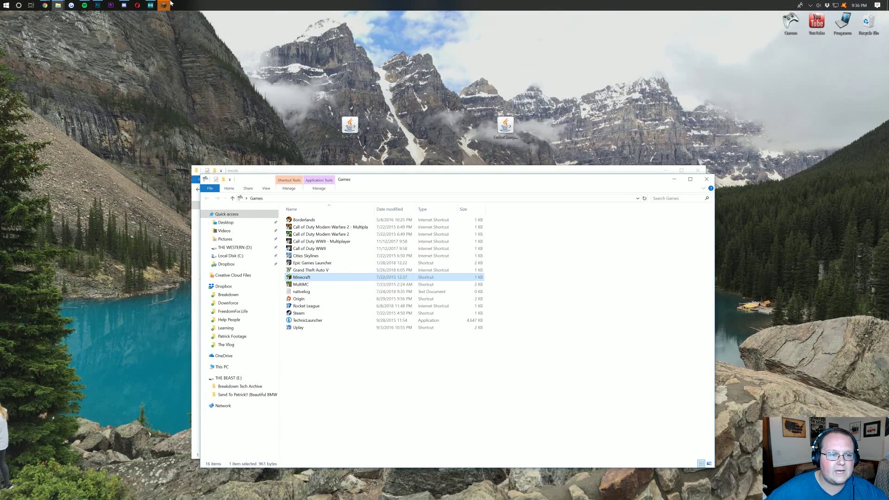
Step: Bring the Minecraft 1.13 game window to the front, enlarge it and center it on the desktop
left_click(164, 5)
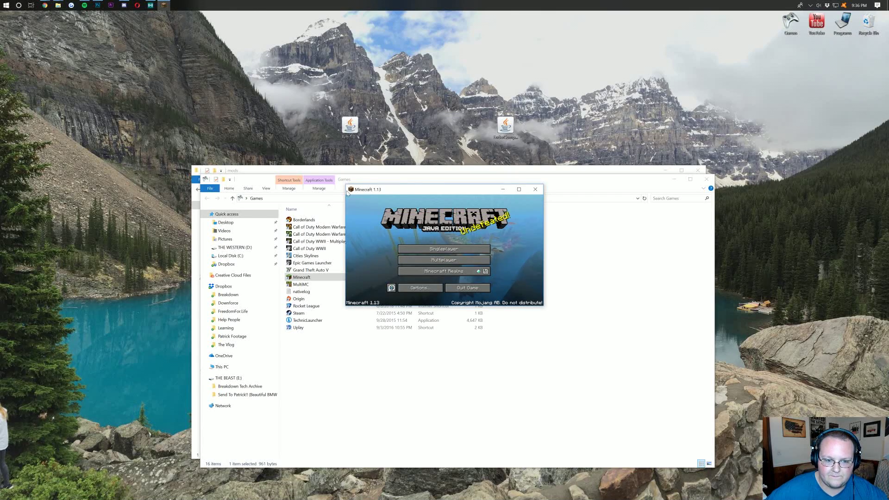
left_click_drag(344, 184, 61, 40)
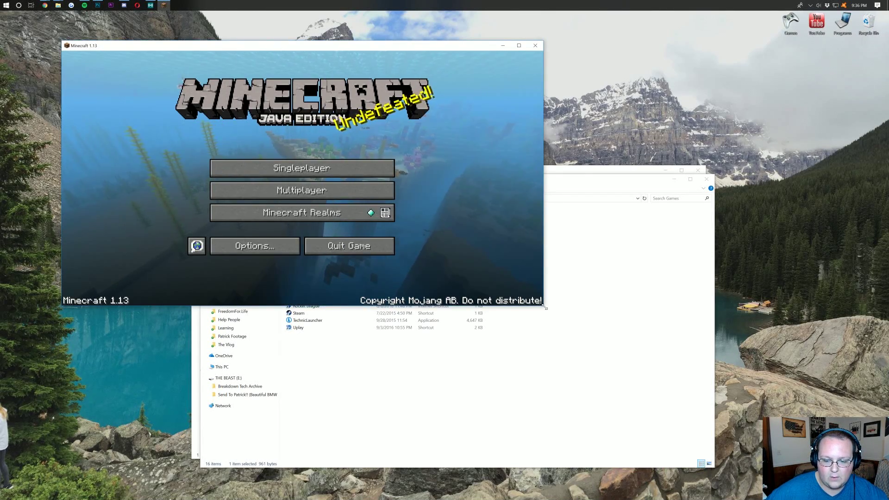
left_click_drag(543, 306, 581, 384)
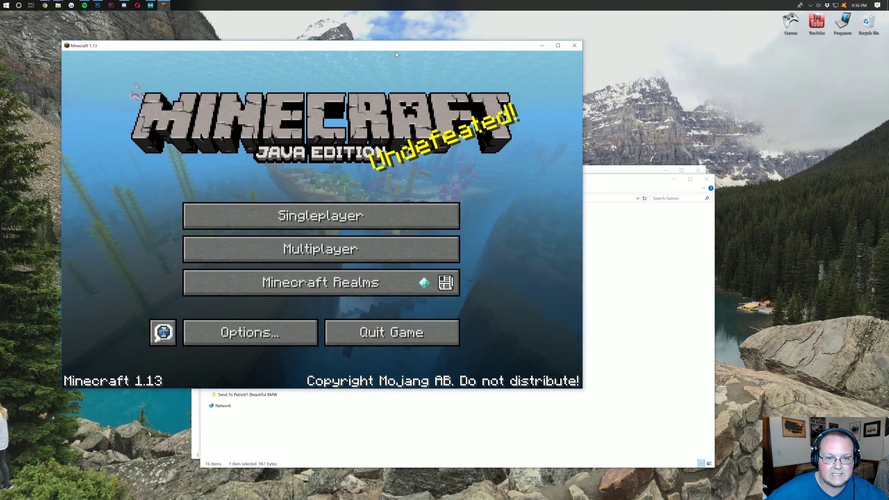
left_click_drag(398, 44, 530, 48)
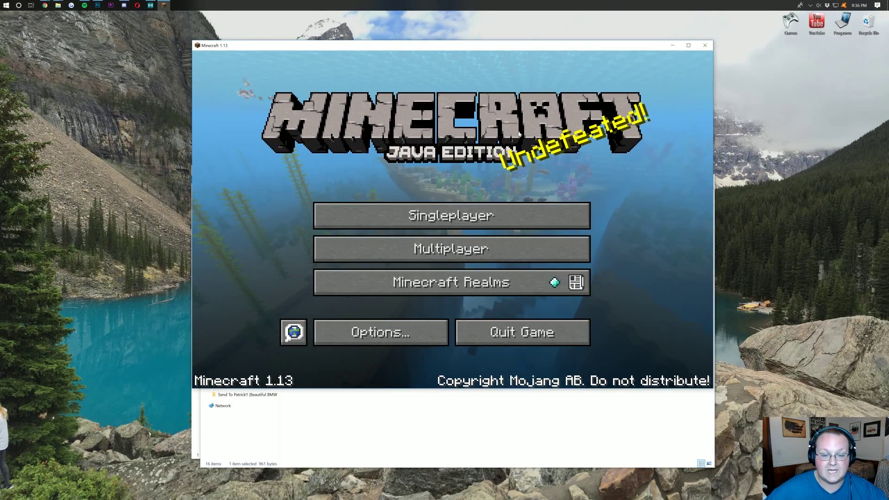
Step: Load a saved singleplayer world and move forward from the torch-lit platform to the rocky island
left_click(486, 213)
double_click(381, 139)
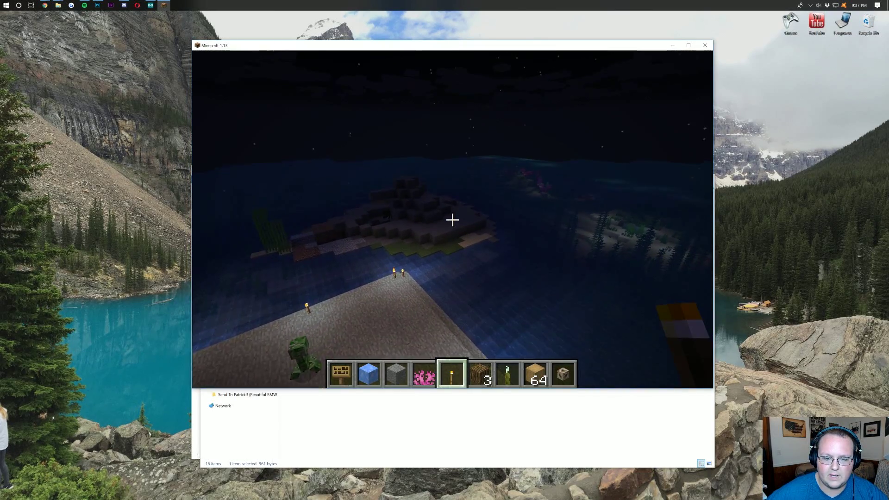
key("w")
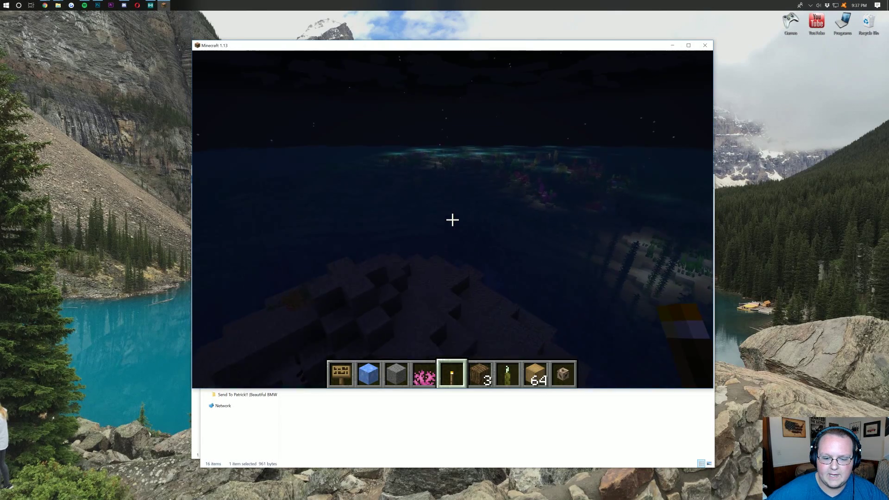
key("Escape")
key("Escape")
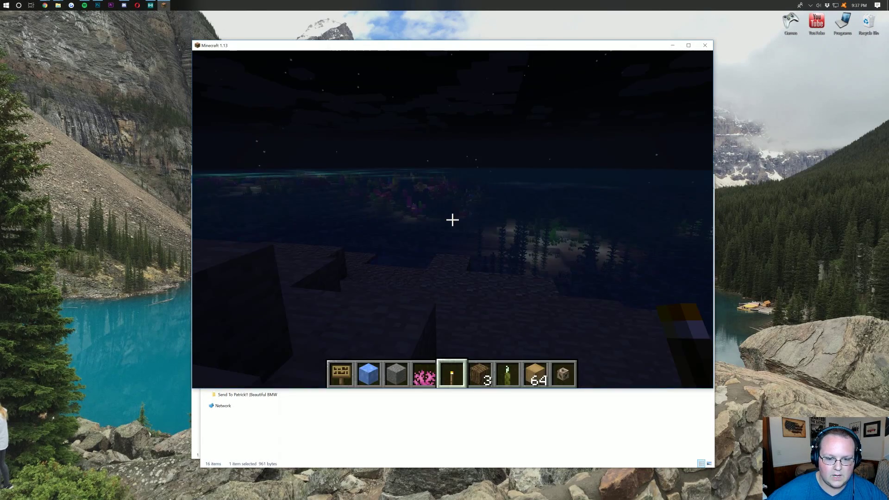
Step: Search the creative inventory for the Ender Compass and place it in the sixth hotbar slot
key("e")
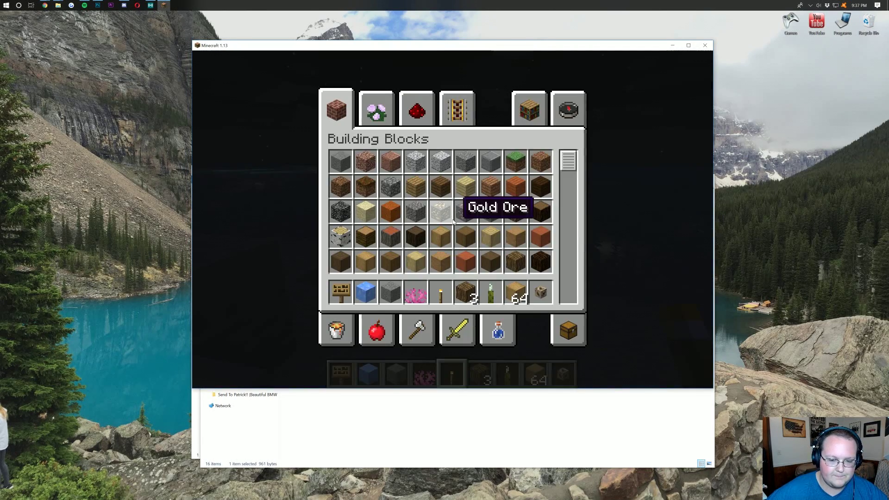
left_click(562, 109)
type("ender")
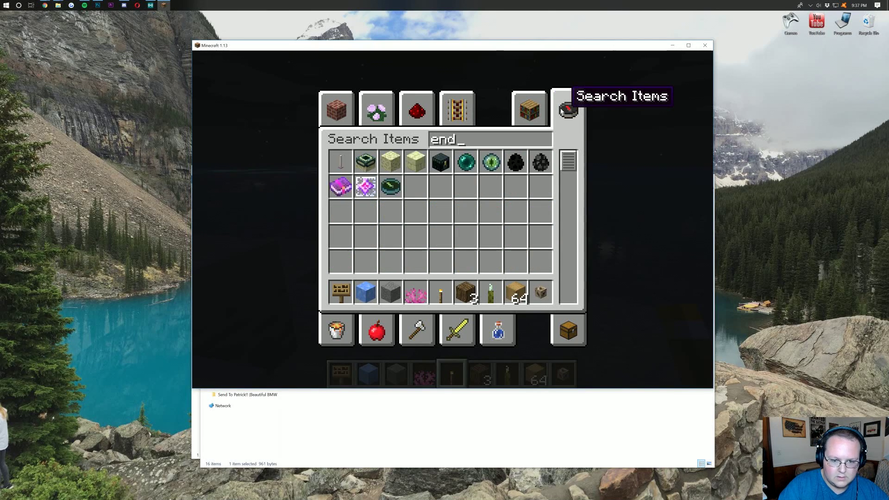
left_click(472, 163)
left_click(464, 292)
key("Escape")
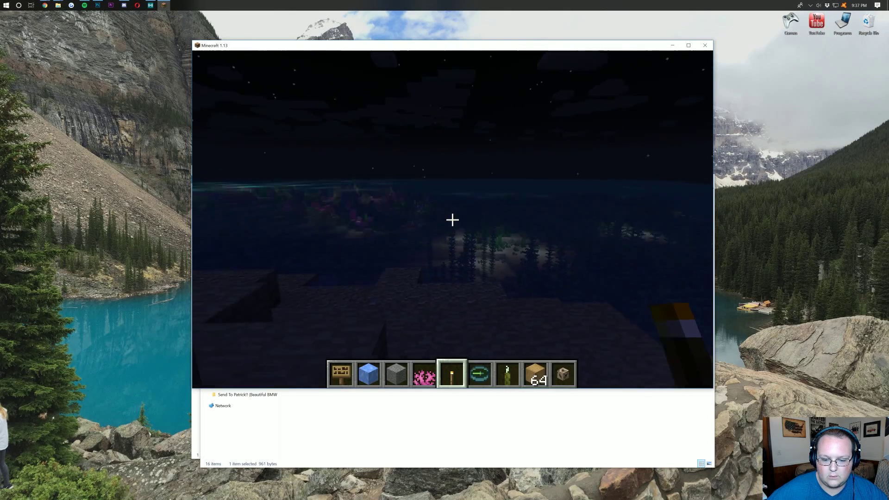
Step: Hold the Ender Compass and travel forward over the water and across the grassy land in its direction
key("6")
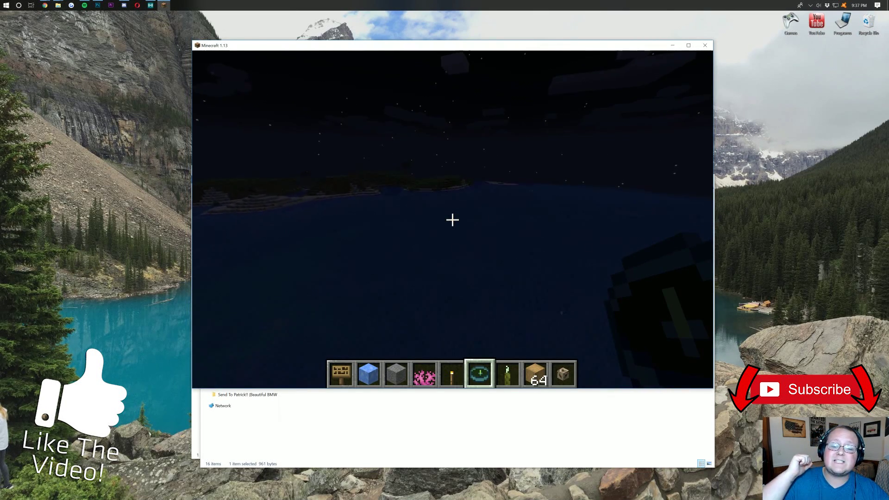
key("w")
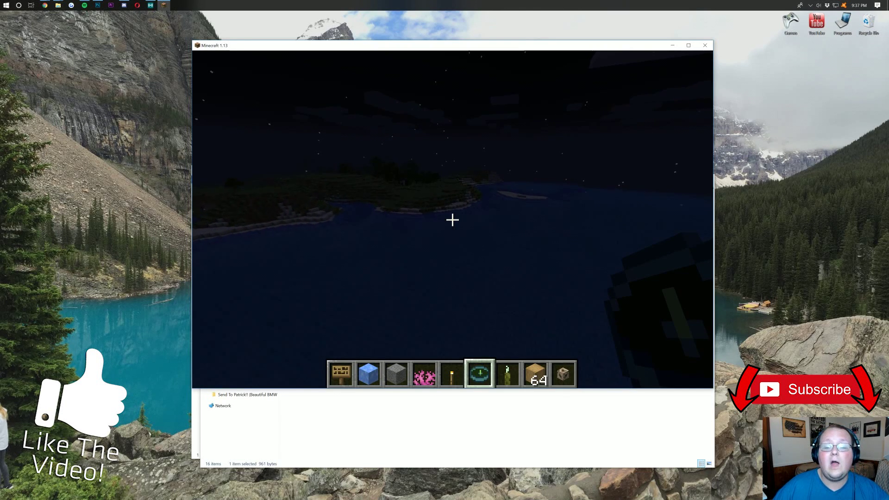
key("w")
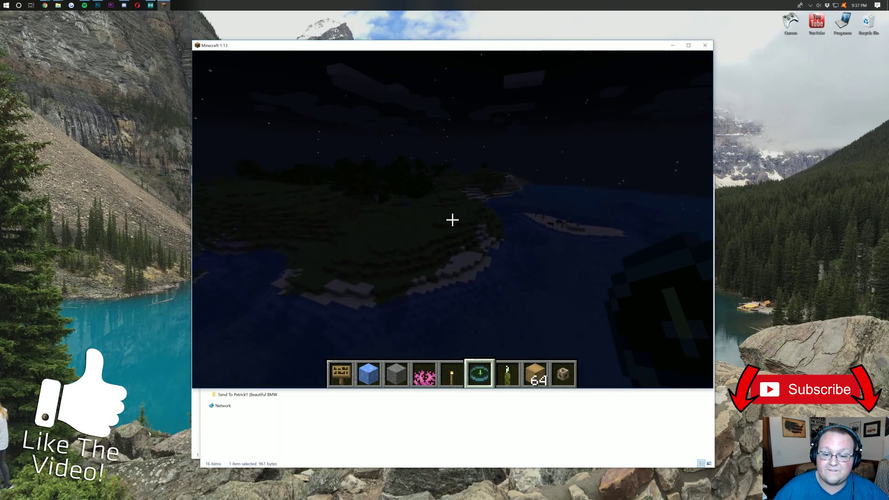
key("w")
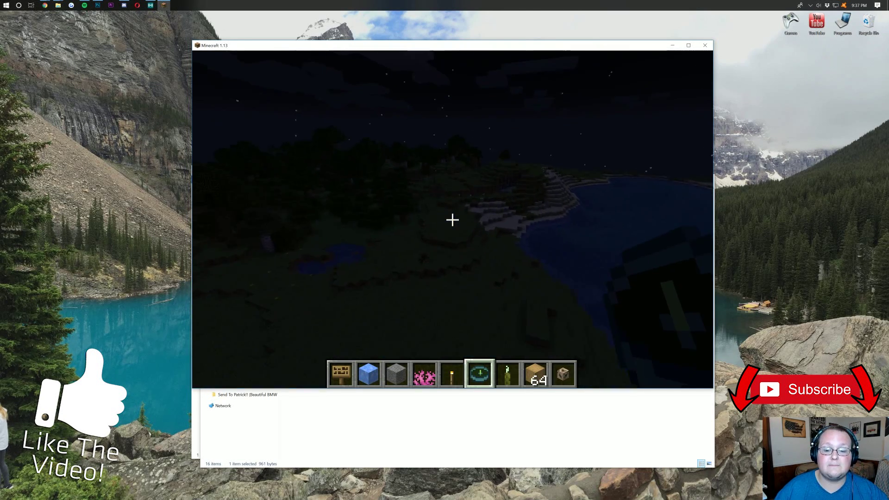
key("w")
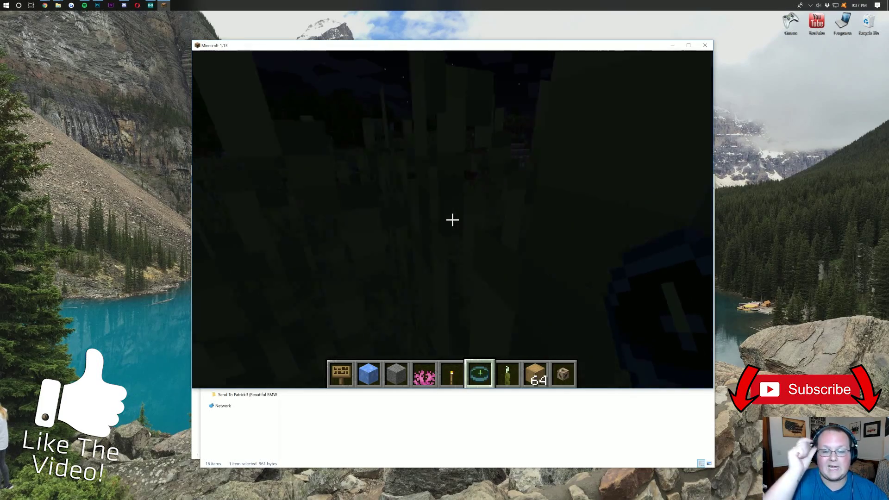
key("w")
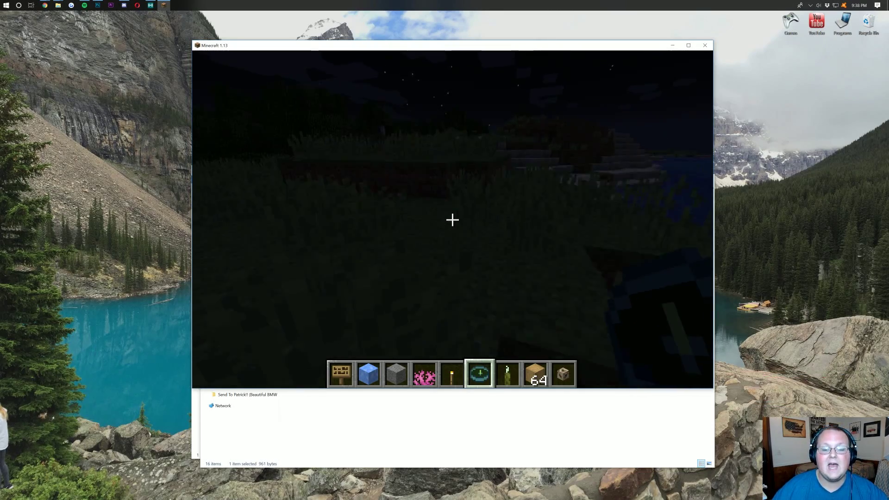
key("w")
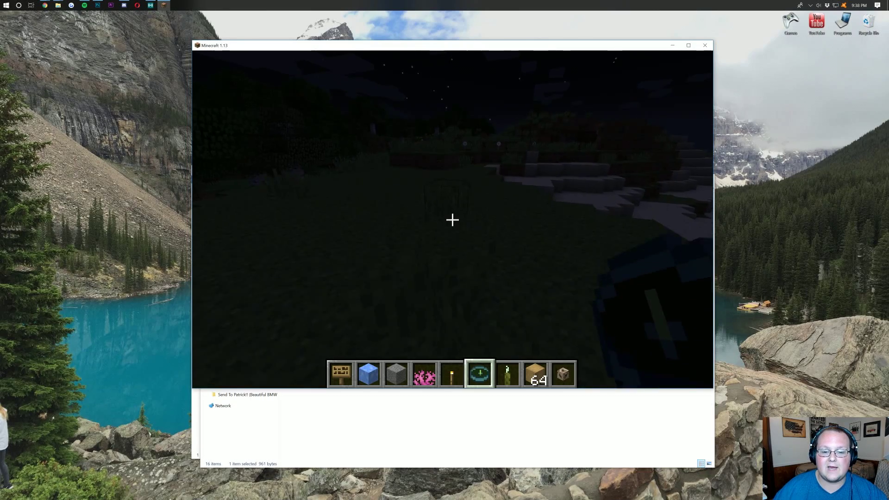
key("w")
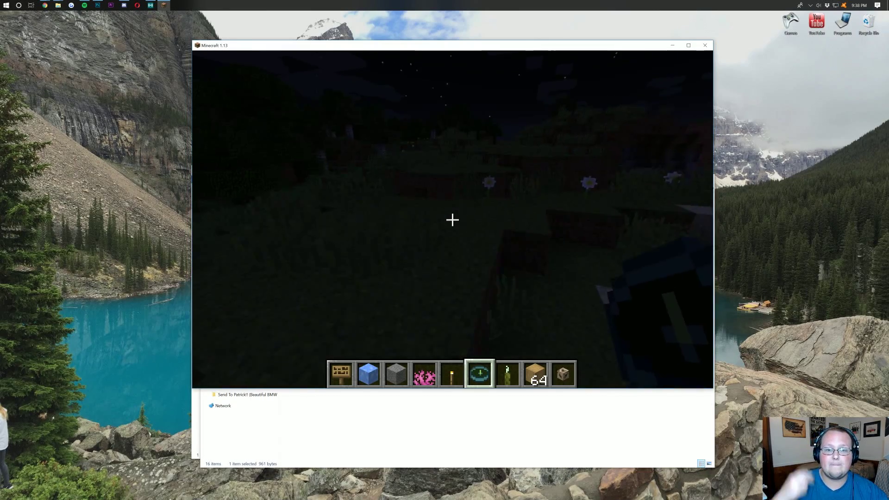